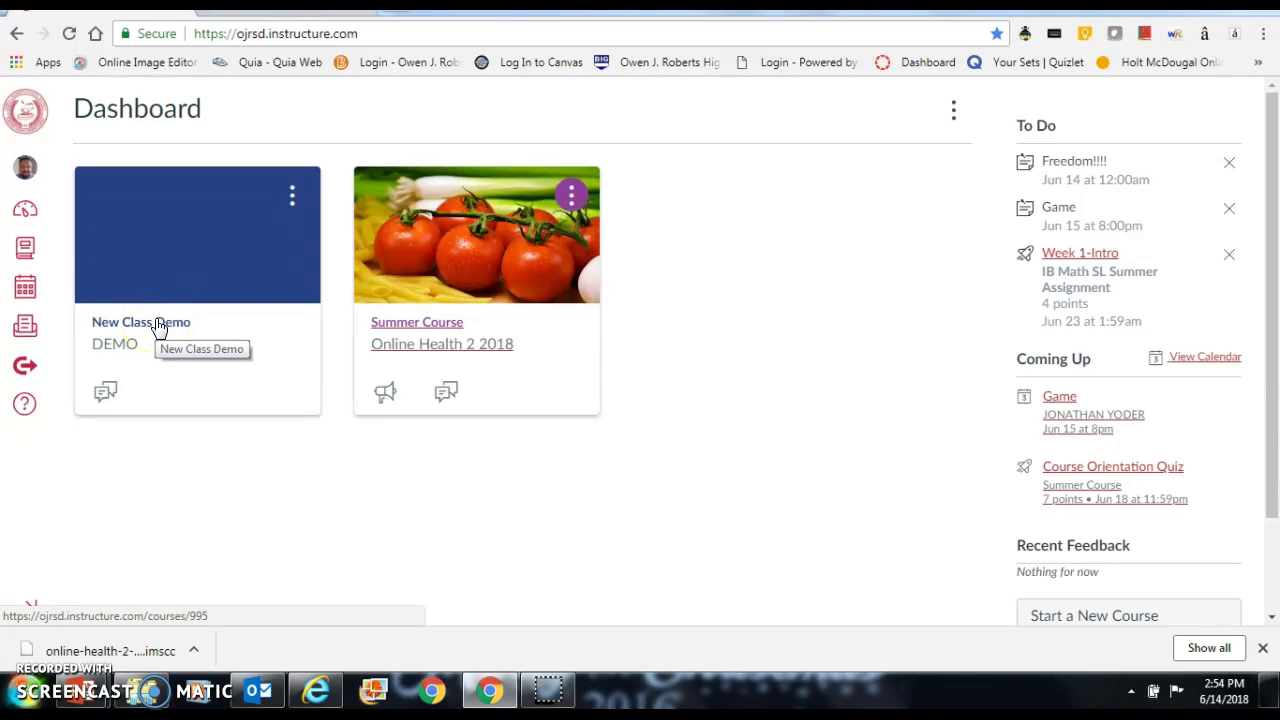
# Open the content import page from the settings of the New Class Demo course
pyautogui.click(158, 328)
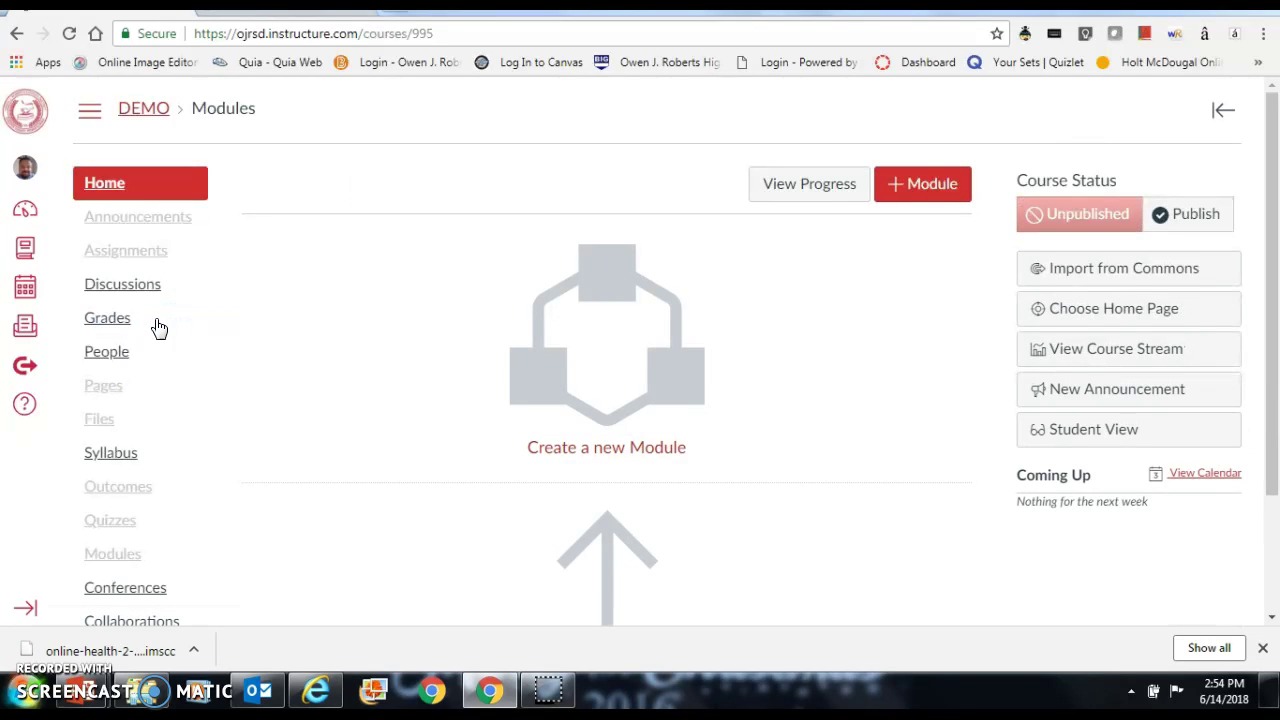
pyautogui.click(115, 353)
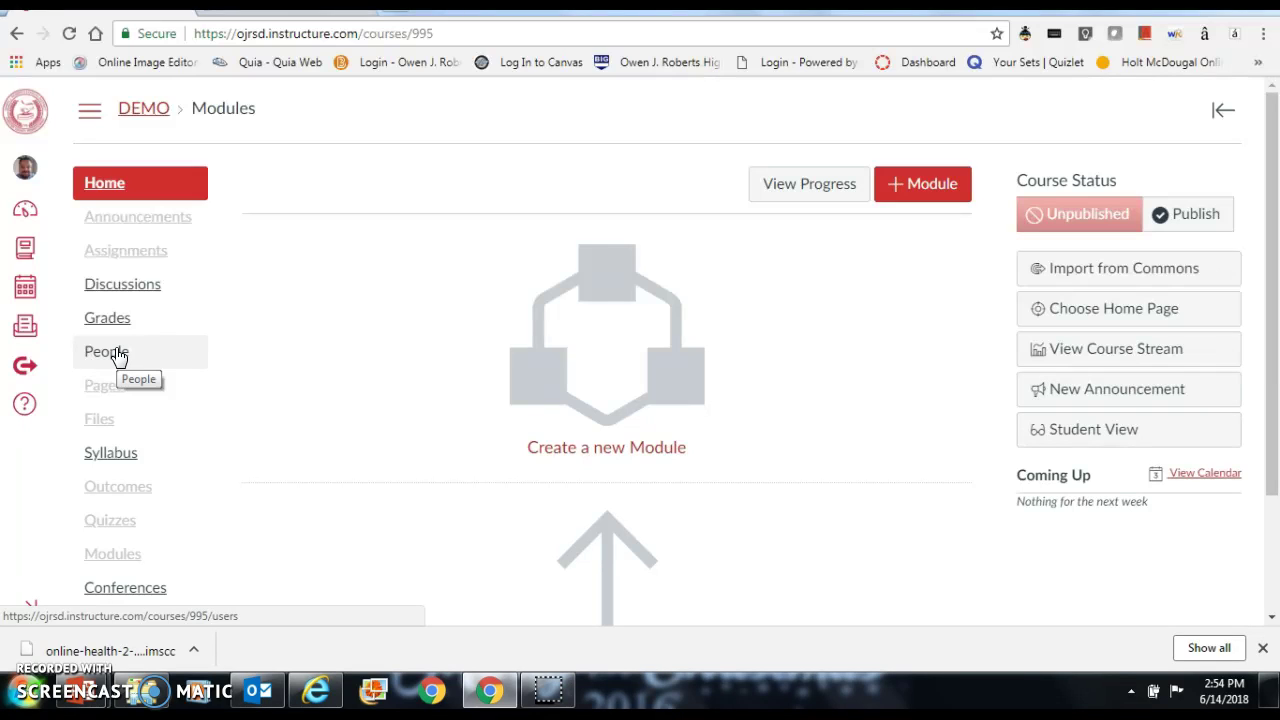
pyautogui.moveTo(1272, 277); pyautogui.dragTo(1274, 450)
pyautogui.click(112, 535)
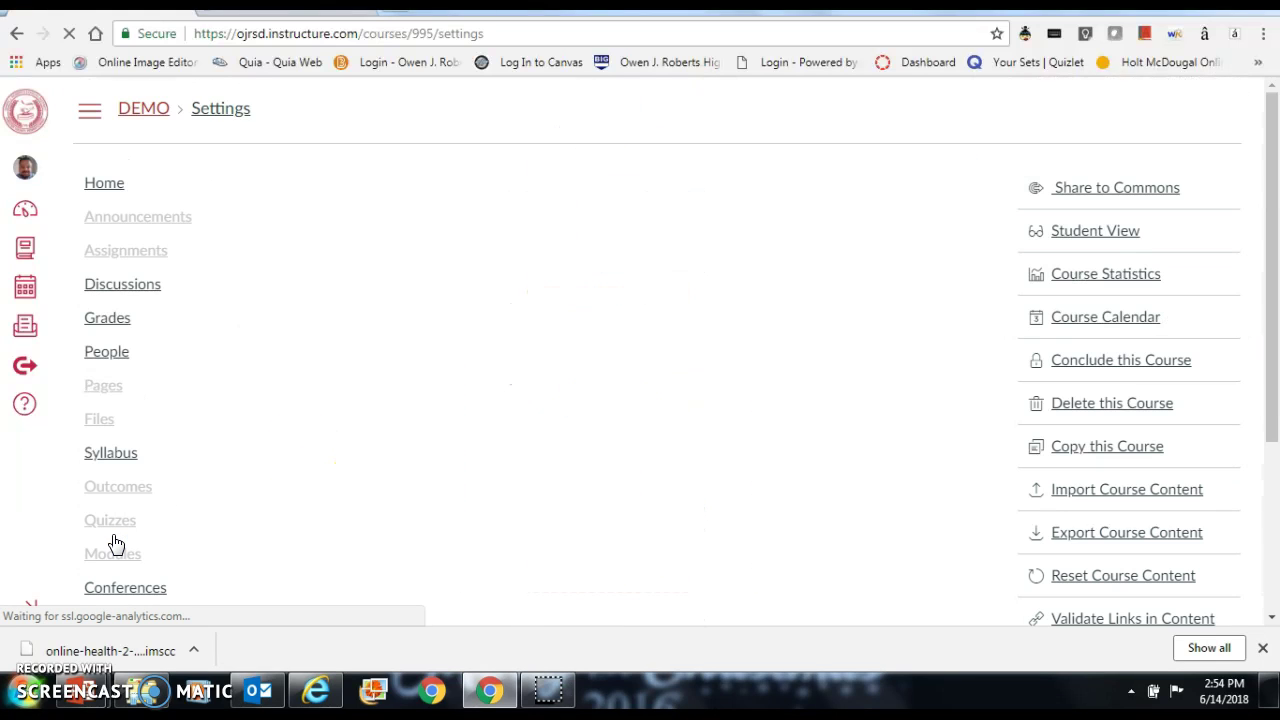
pyautogui.click(1166, 506)
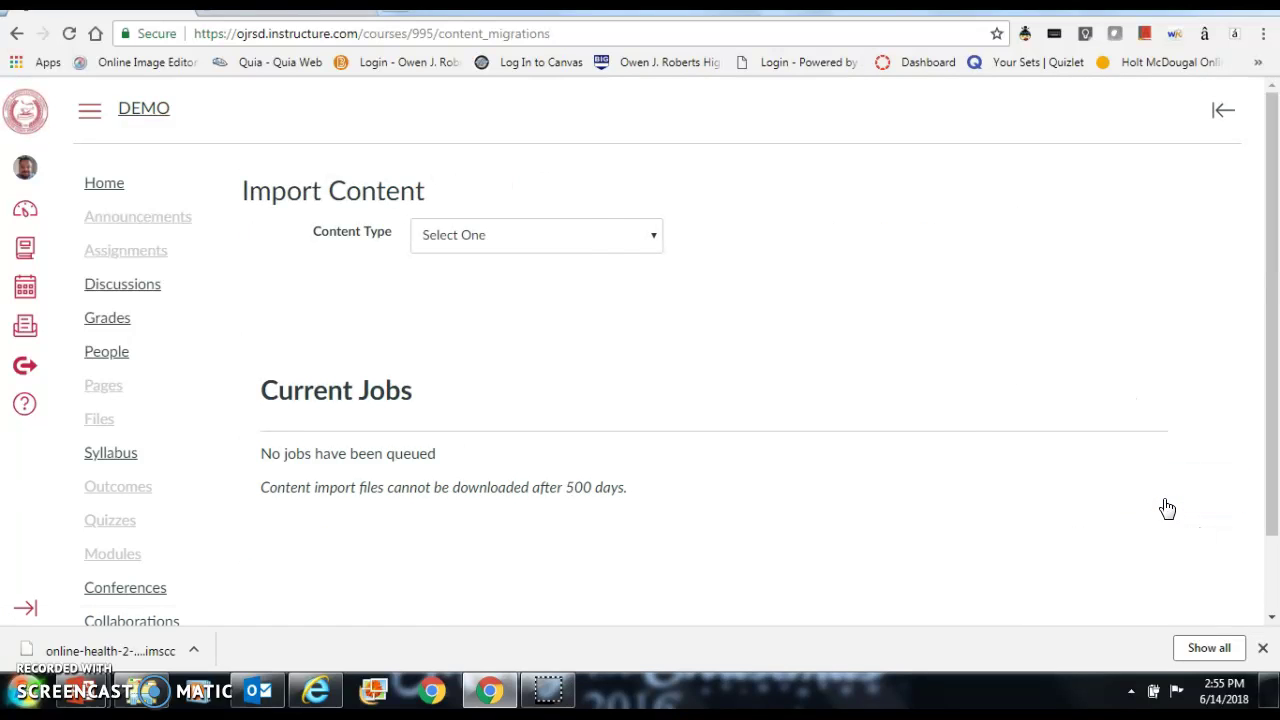
# Set the import type to Copy a Canvas Course with Online Health 2 2018 as the source course
pyautogui.click(619, 234)
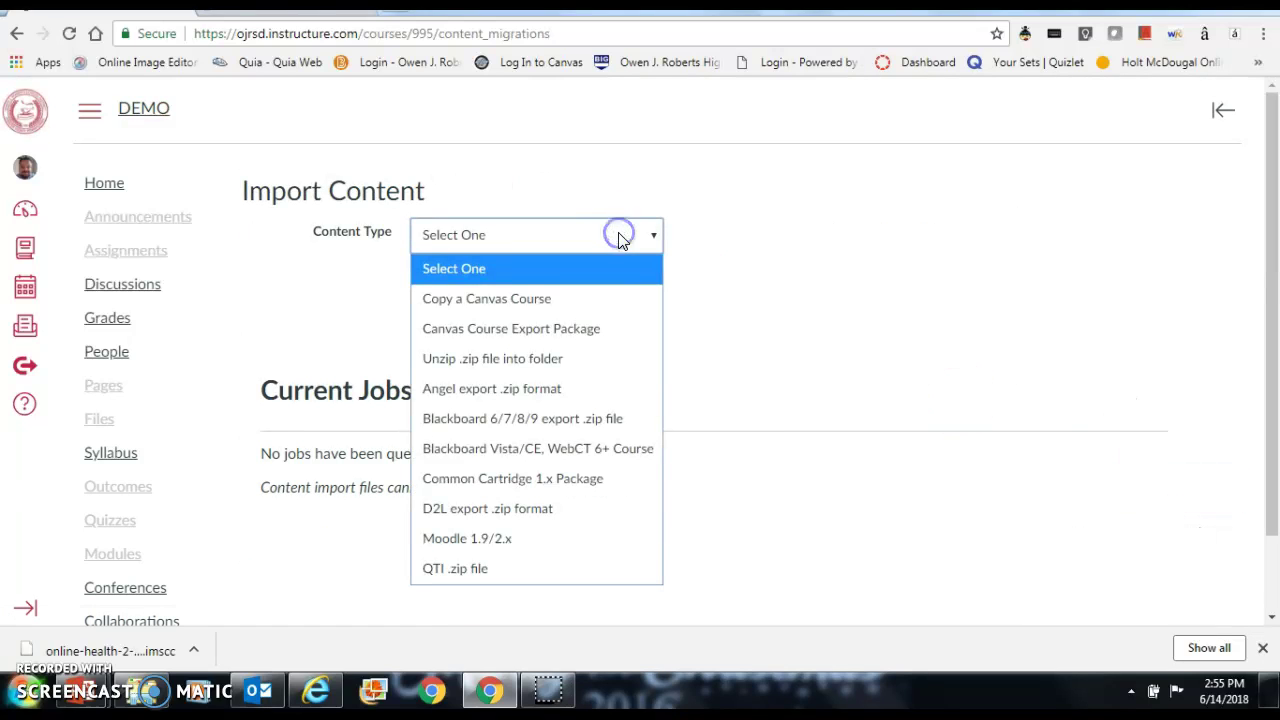
pyautogui.click(517, 299)
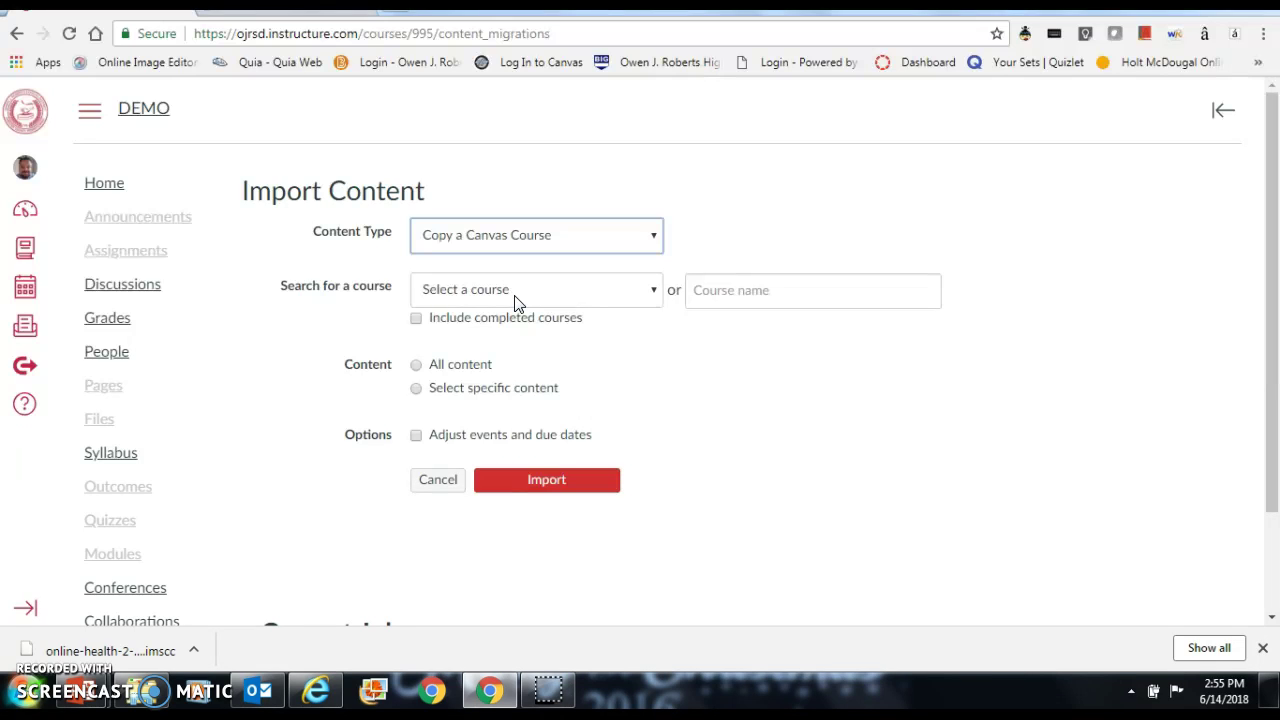
pyautogui.click(516, 296)
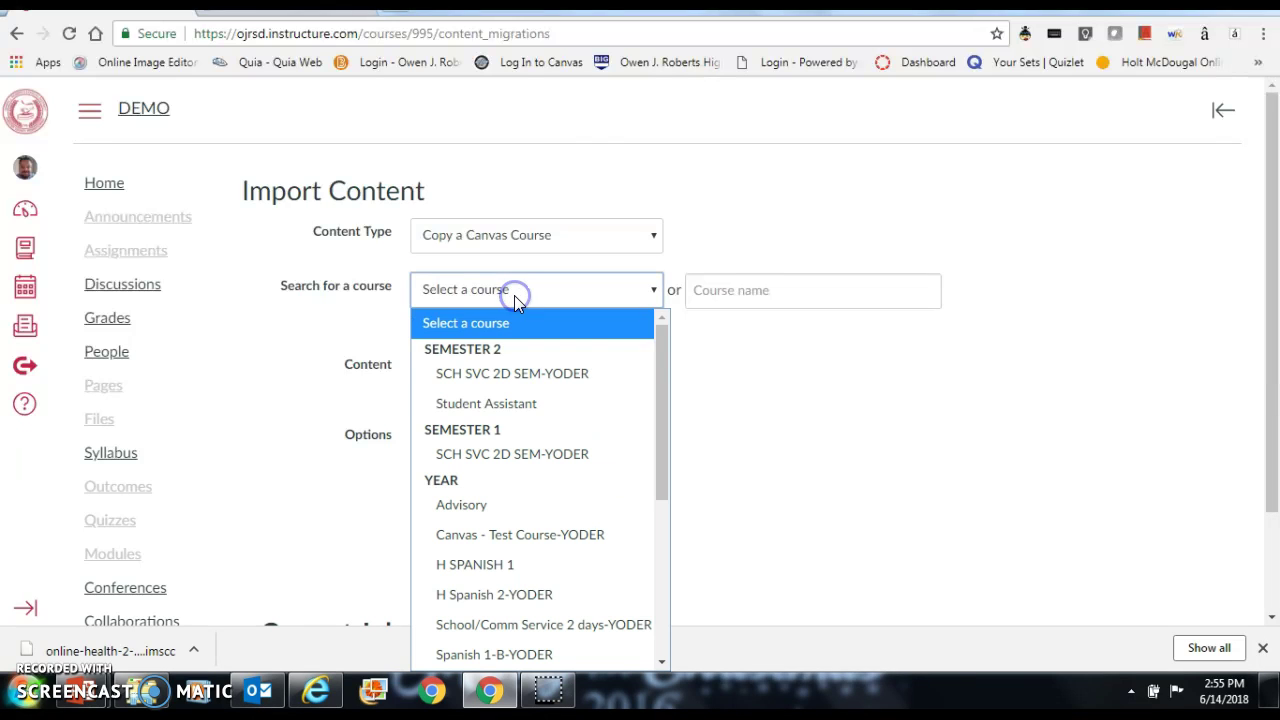
pyautogui.moveTo(663, 429); pyautogui.dragTo(659, 563)
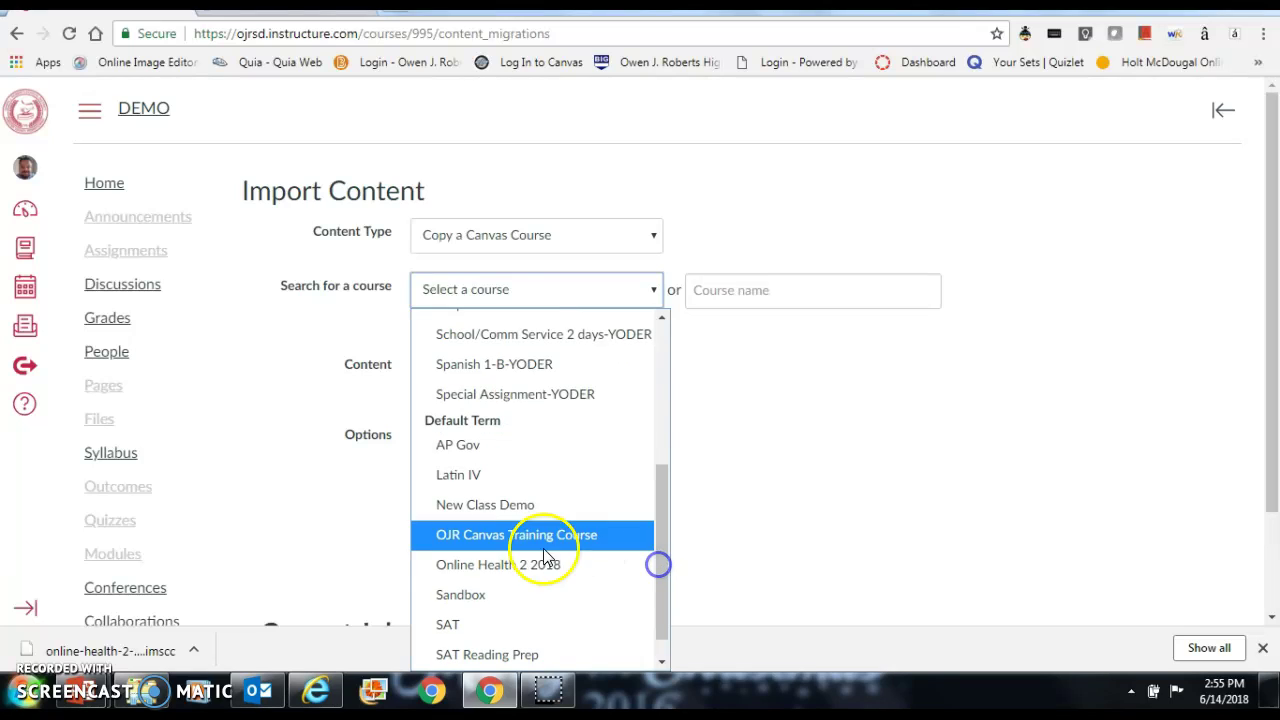
pyautogui.click(533, 567)
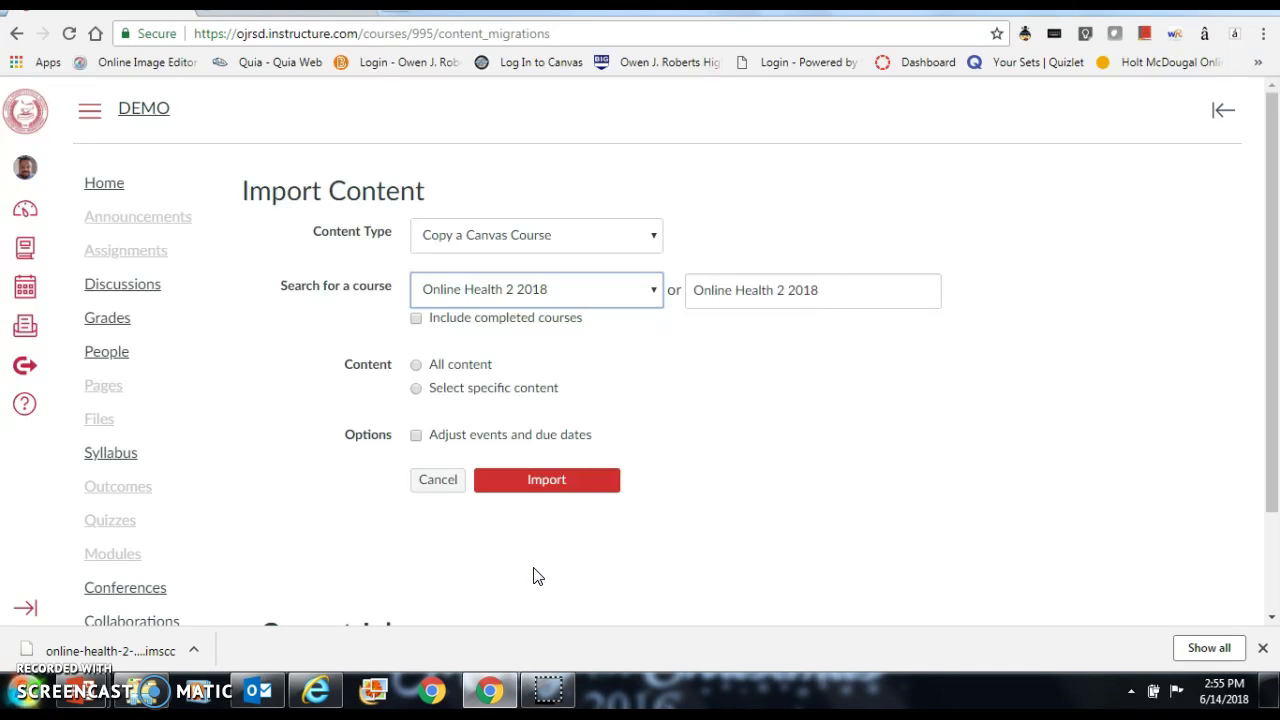
# Choose to import specific content only and start the course copy import
pyautogui.click(417, 366)
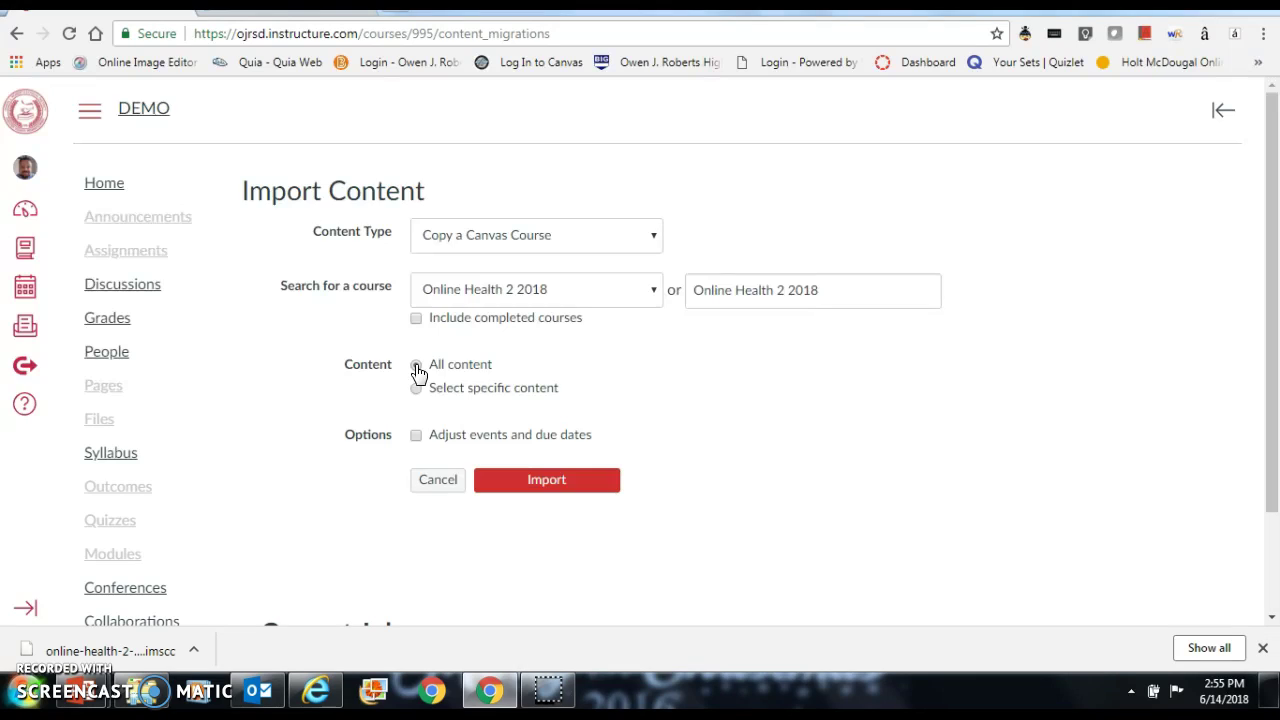
pyautogui.click(417, 389)
pyautogui.click(543, 480)
pyautogui.click(548, 481)
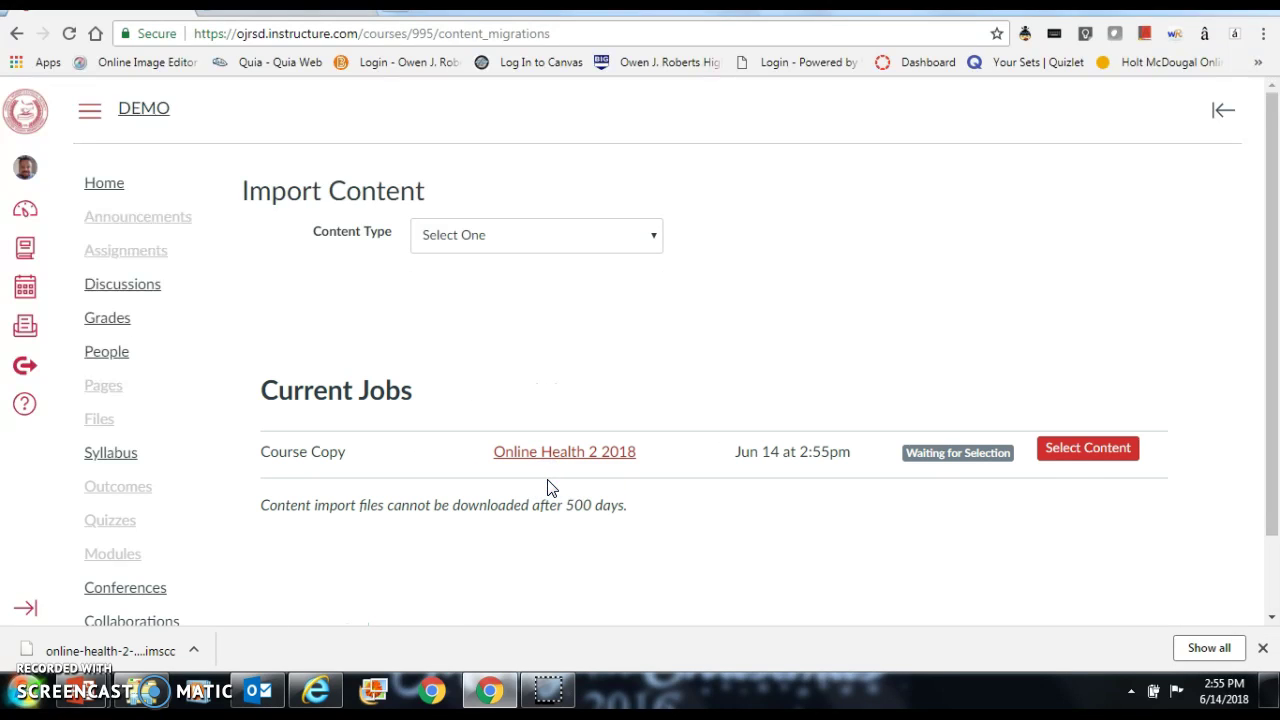
# For the pending course copy, include Course Settings, Syllabus Body, all Modules, Assignments, Quizzes and Question Banks
pyautogui.click(1080, 458)
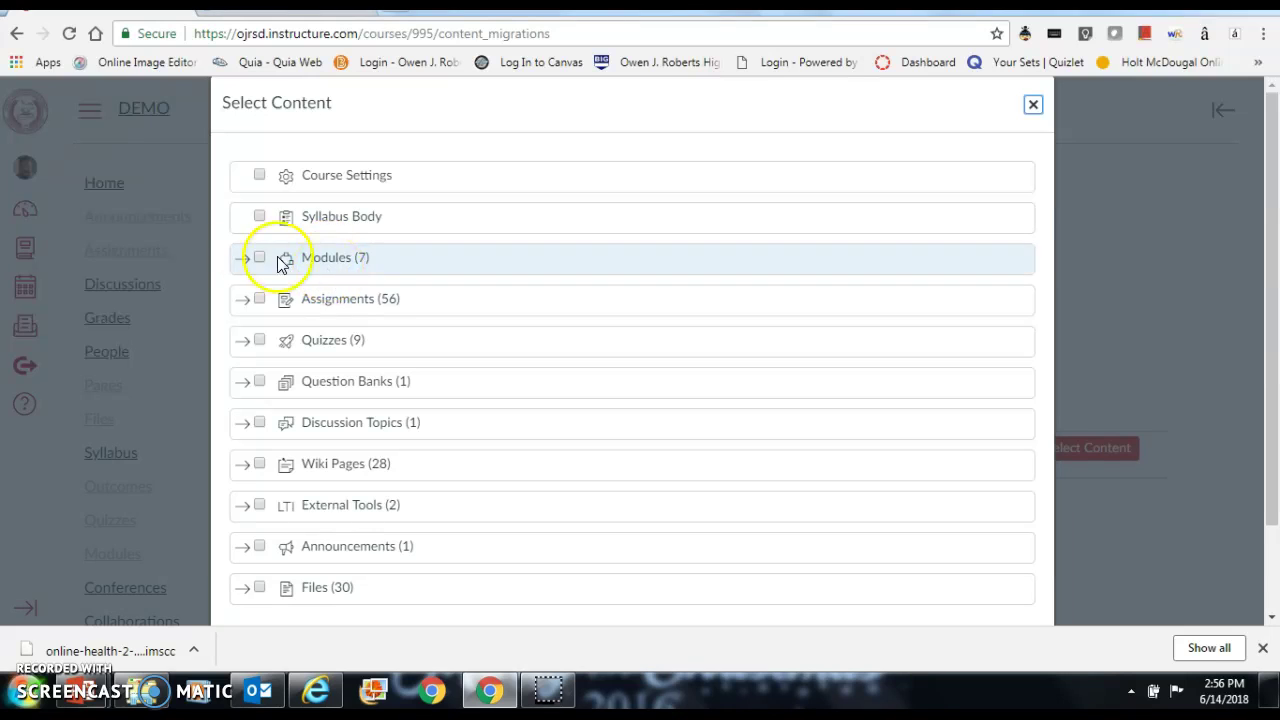
pyautogui.click(245, 262)
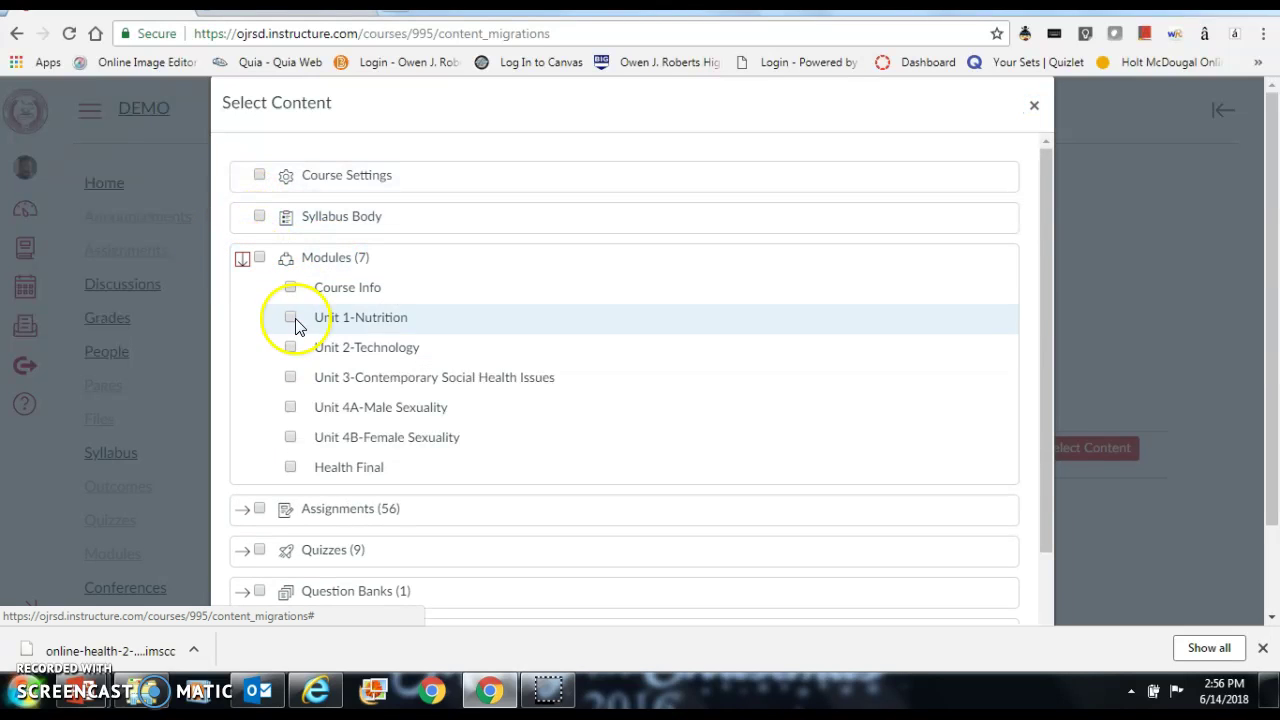
pyautogui.click(259, 177)
pyautogui.click(259, 217)
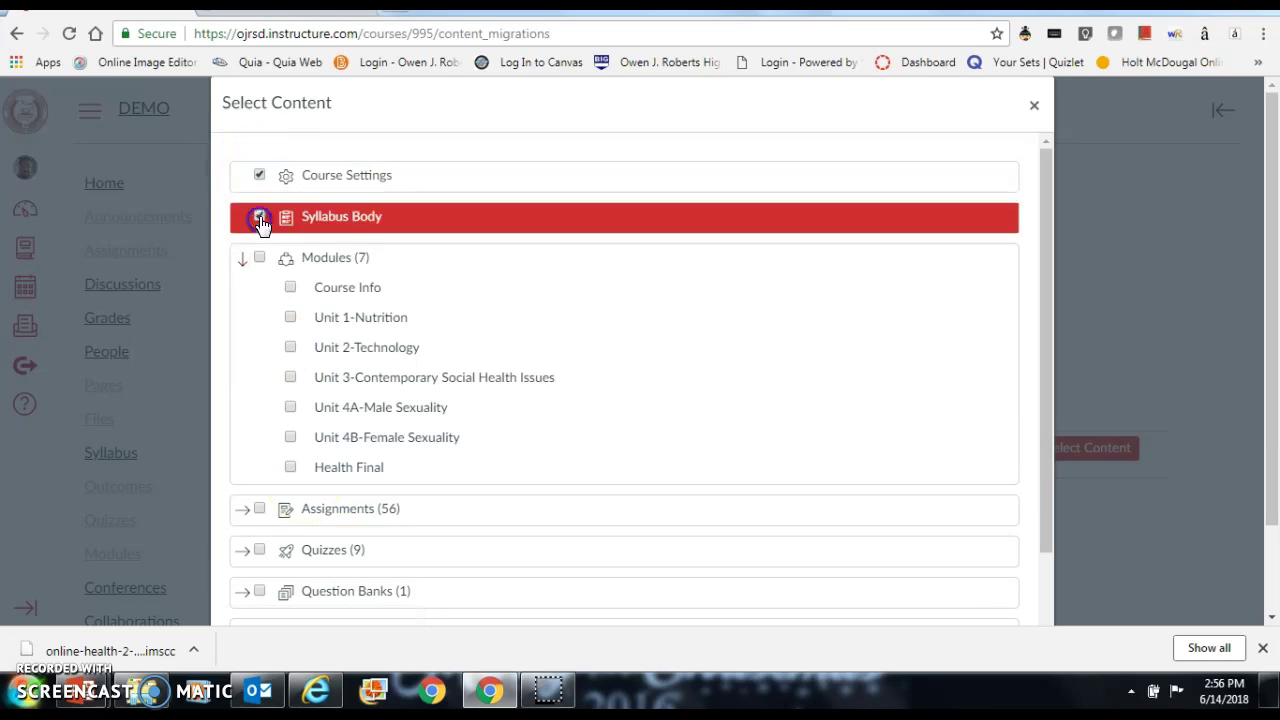
pyautogui.click(259, 258)
pyautogui.click(259, 509)
pyautogui.click(259, 550)
pyautogui.click(259, 592)
# Also include Discussion Topics, Wiki Pages, External Tools, Announcements and Files, and submit the content selection
pyautogui.moveTo(1045, 435); pyautogui.dragTo(1057, 530)
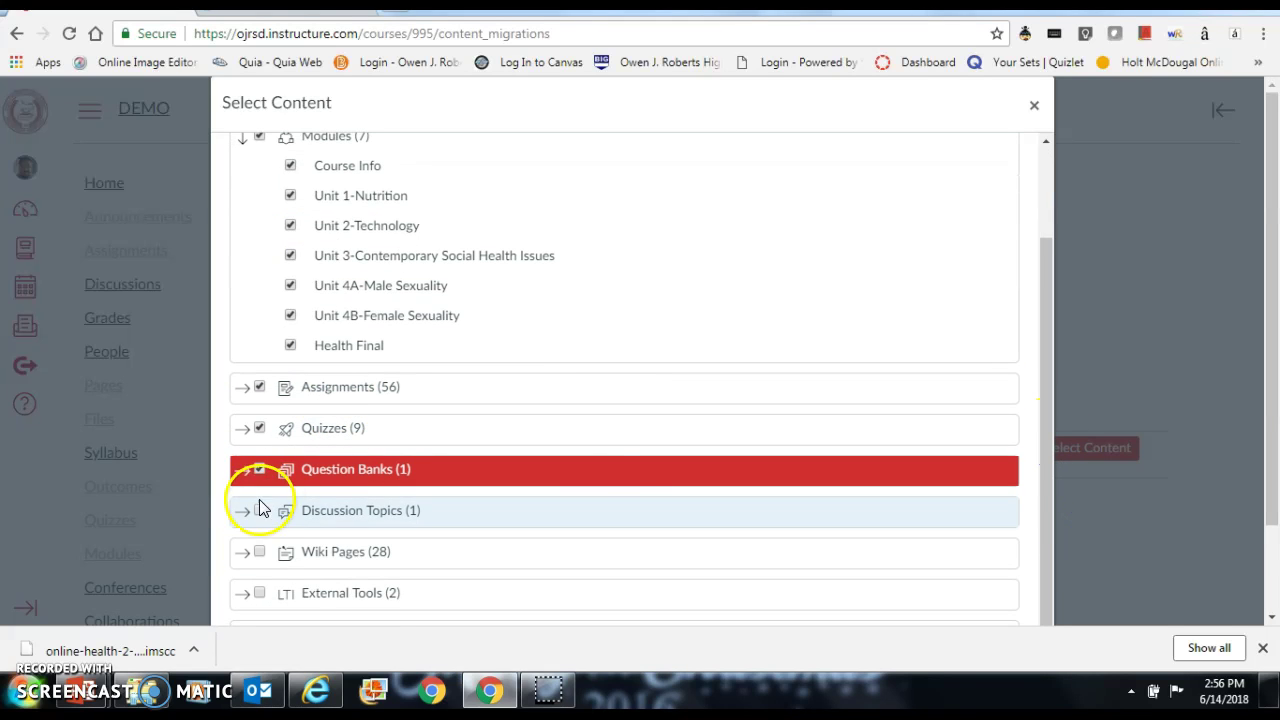
pyautogui.click(259, 510)
pyautogui.click(258, 556)
pyautogui.click(259, 593)
pyautogui.moveTo(1057, 540); pyautogui.dragTo(1063, 607)
pyautogui.click(258, 596)
pyautogui.moveTo(1272, 475); pyautogui.dragTo(1275, 560)
pyautogui.click(259, 534)
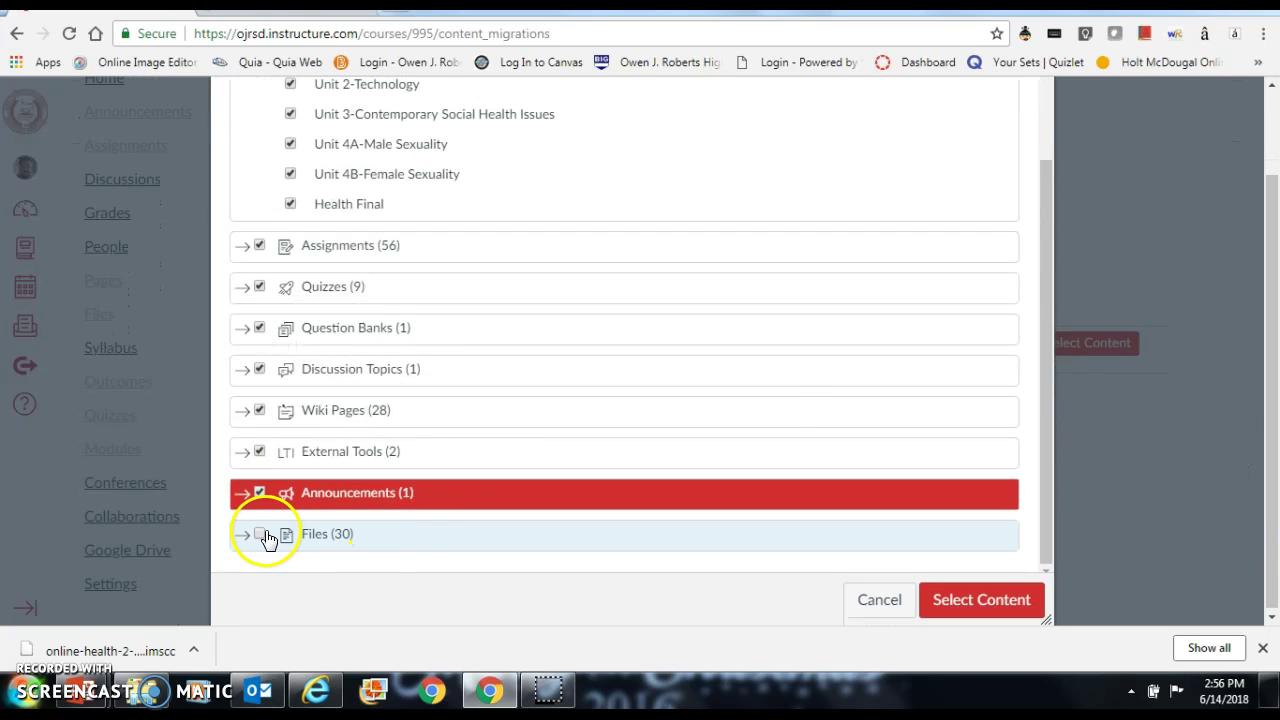
pyautogui.scroll(1, 263, 530)
pyautogui.moveTo(1262, 517); pyautogui.dragTo(1275, 590)
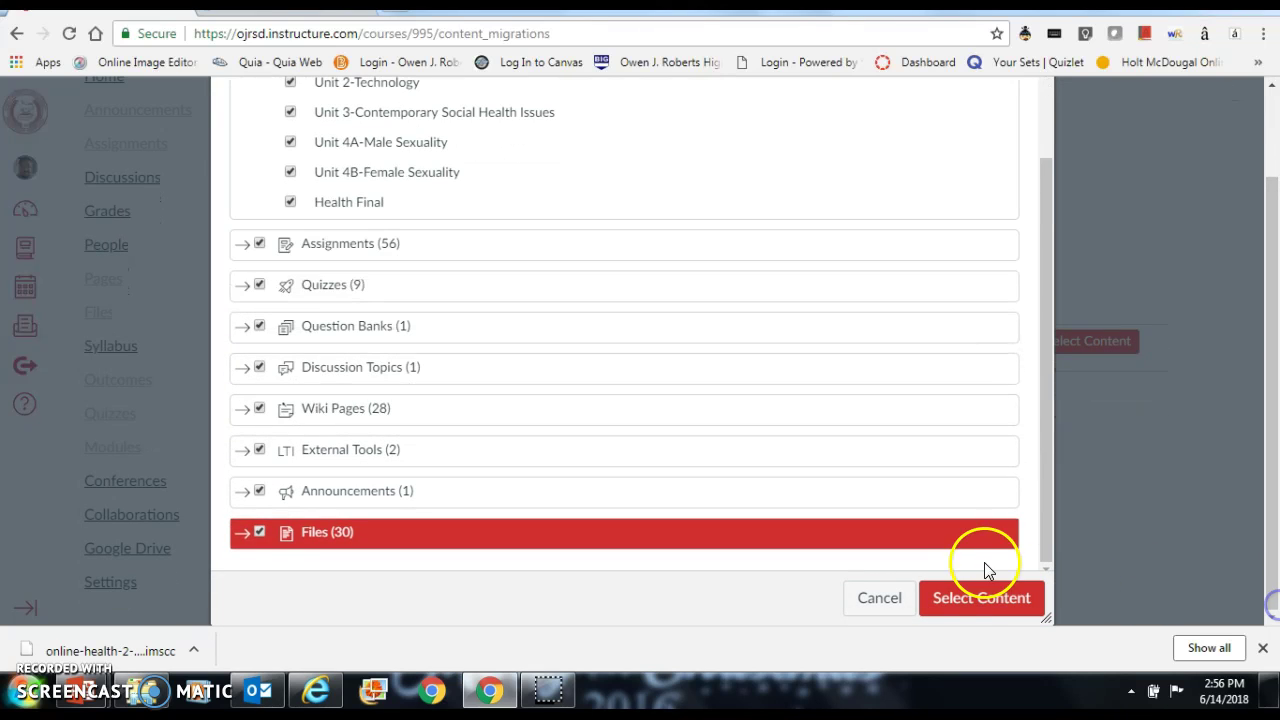
pyautogui.click(978, 597)
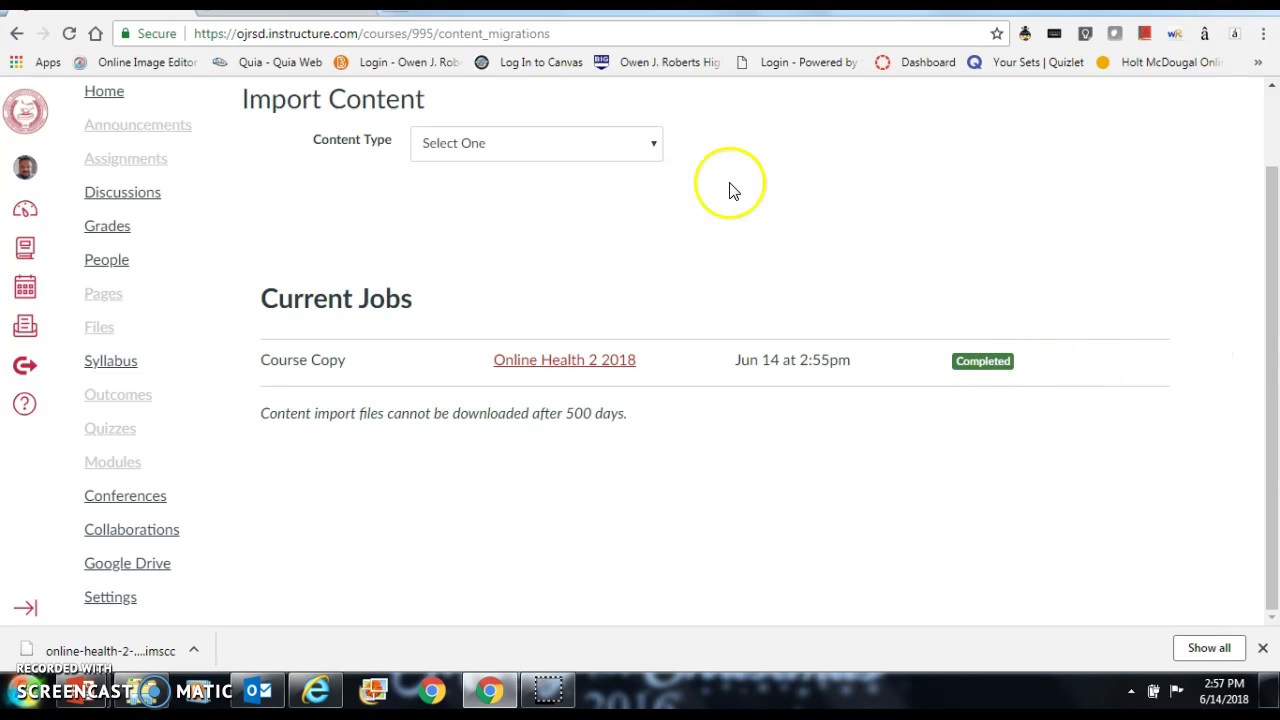
# Review the copied content on the course home page and through the whole Modules list down to Health Final
pyautogui.click(106, 96)
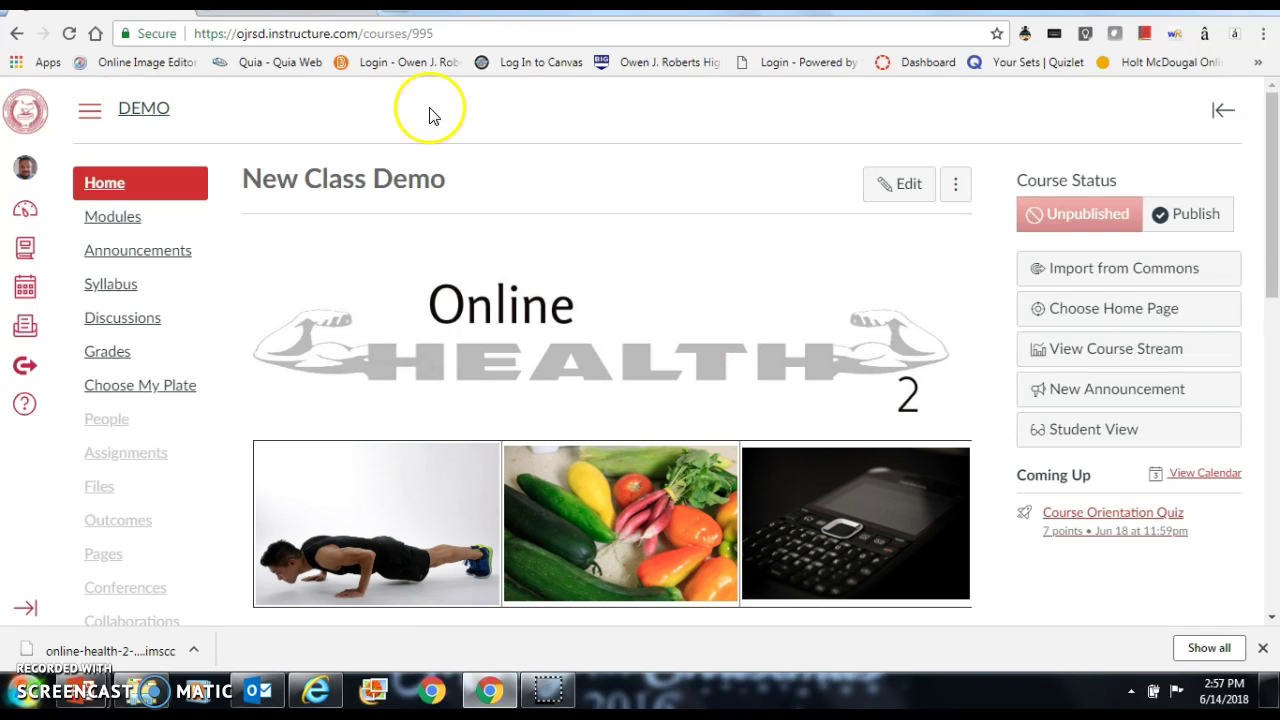
pyautogui.moveTo(1275, 222)
pyautogui.mouseDown()
pyautogui.moveTo(1274, 358)
pyautogui.moveTo(1272, 243)
pyautogui.mouseUp()
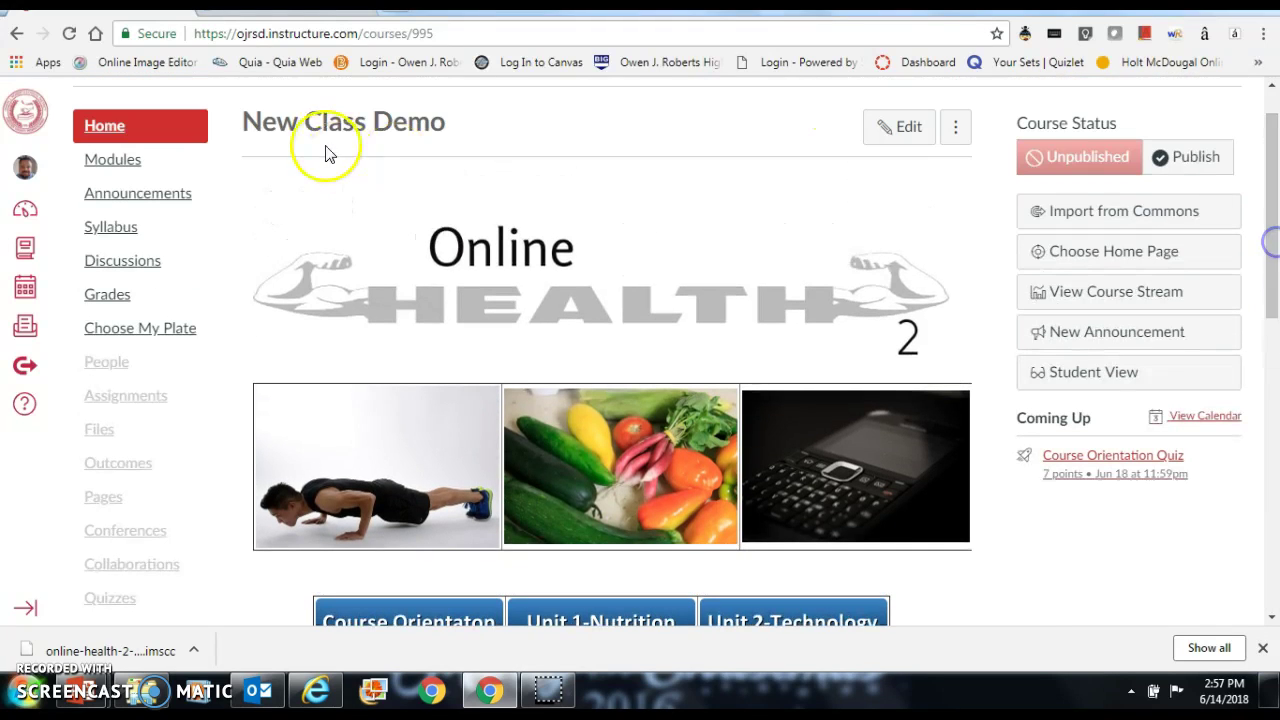
pyautogui.click(113, 159)
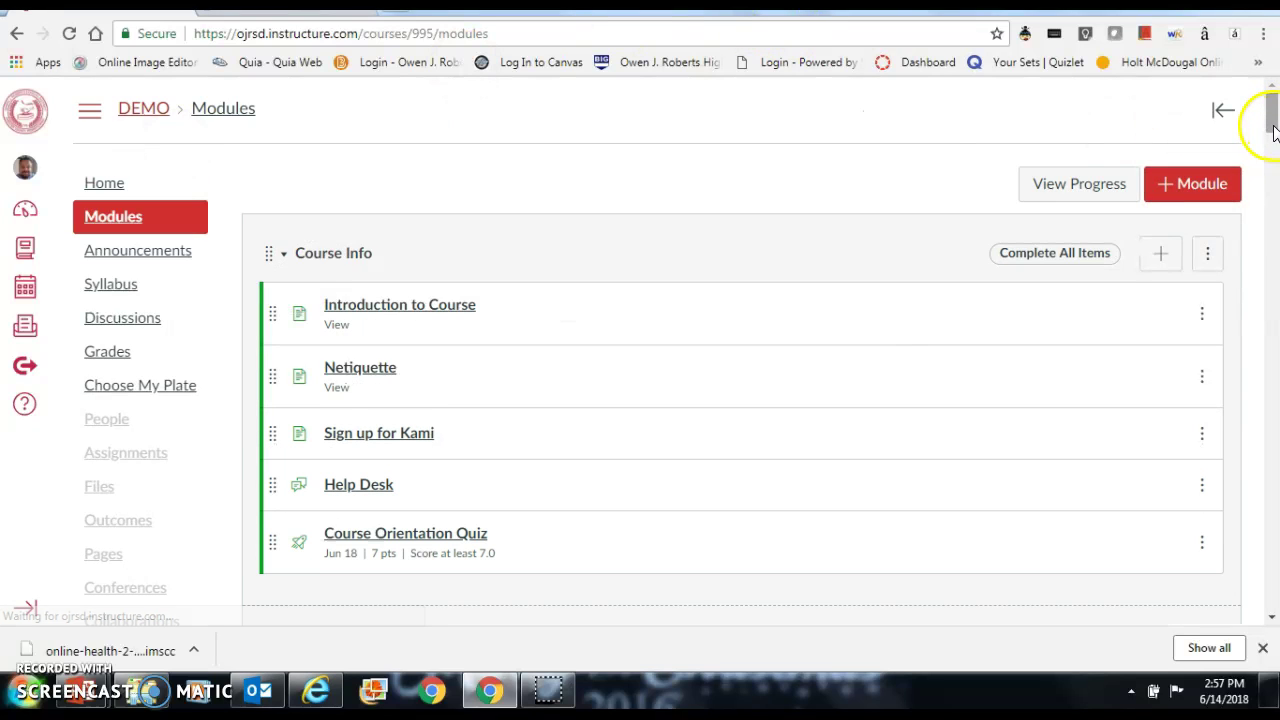
pyautogui.moveTo(1272, 121); pyautogui.dragTo(1268, 616)
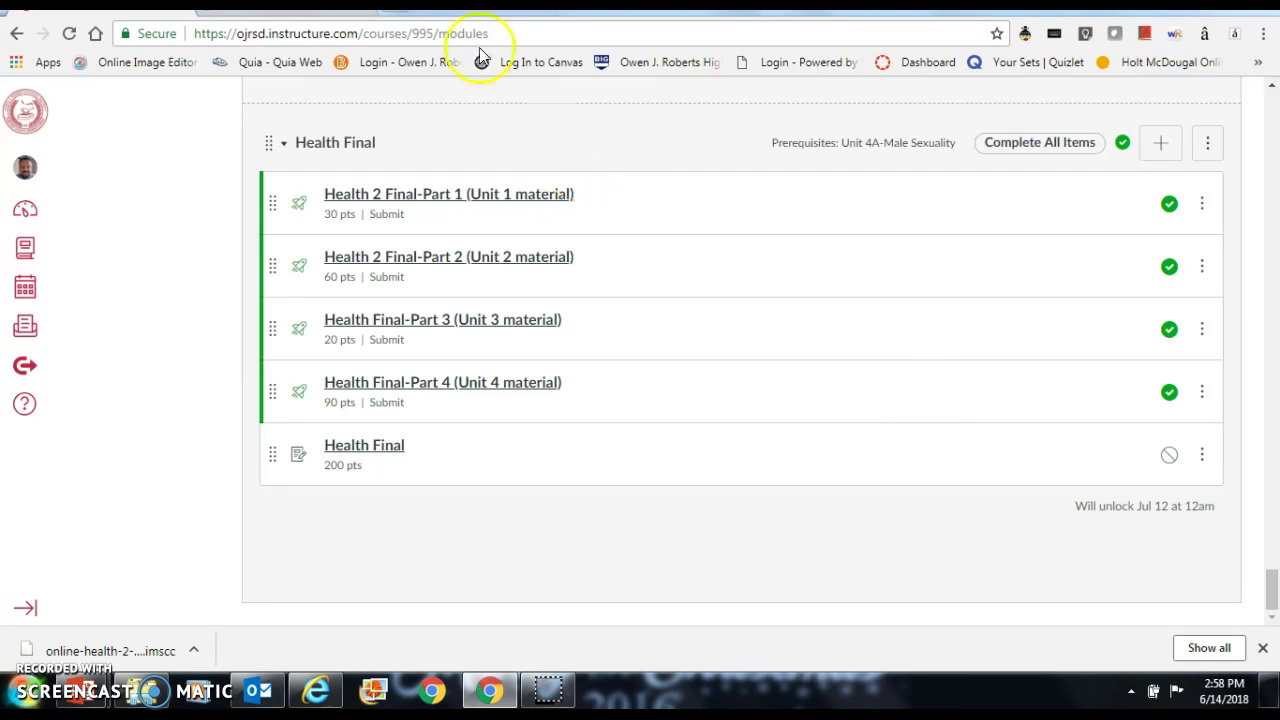
# Open the Owen J. Roberts School District website in a new browser tab and go to its Staff Portal
pyautogui.hotkey('ctrl', 't')
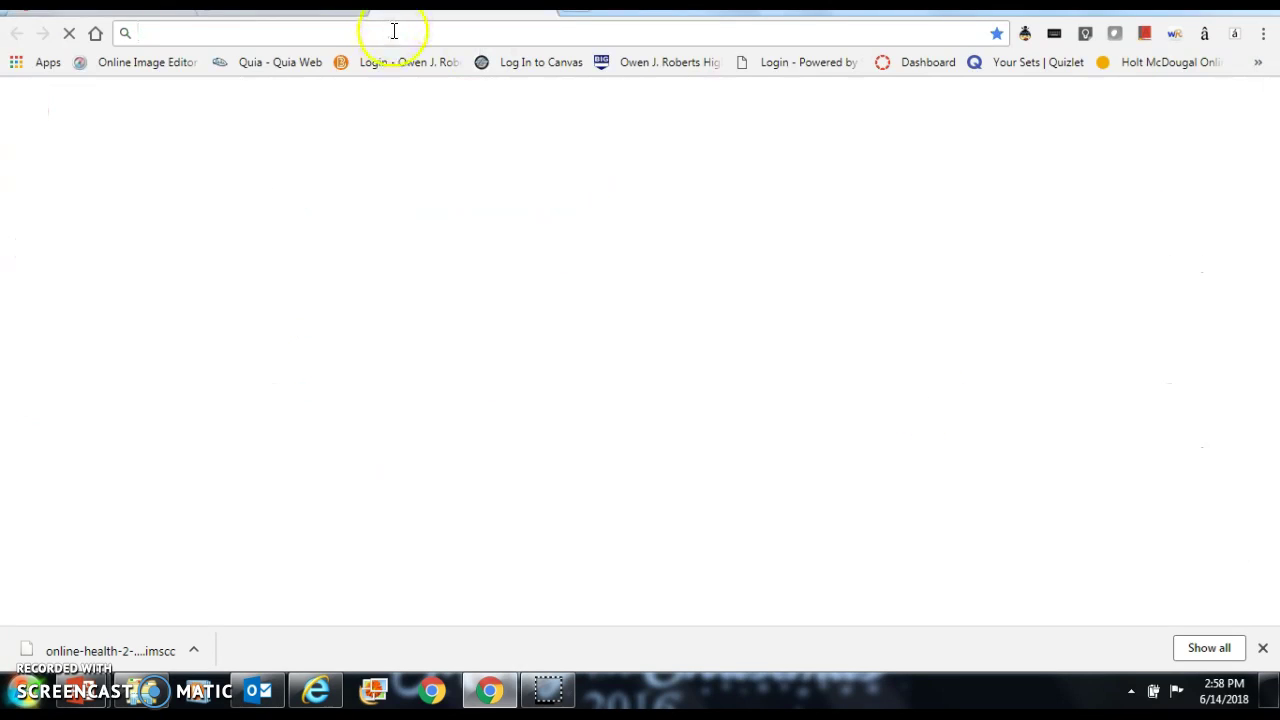
pyautogui.write('ojrsd')
pyautogui.press('Return')
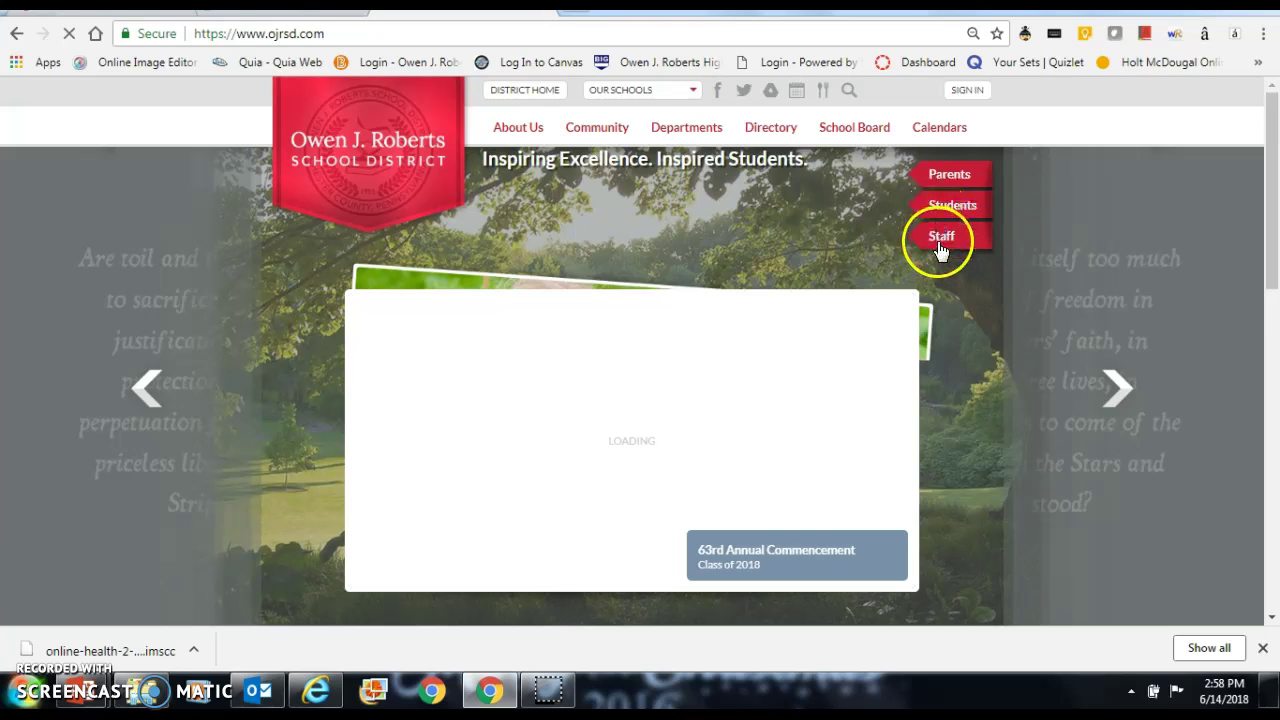
pyautogui.click(940, 240)
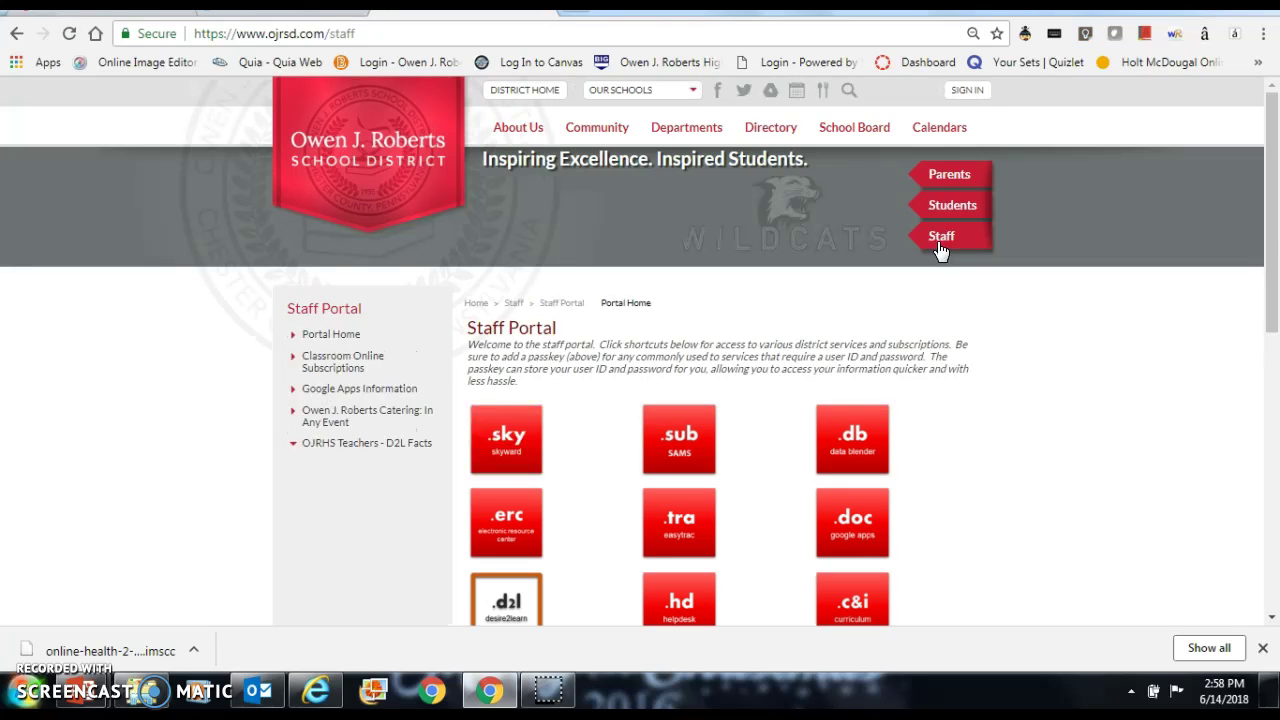
# Go to the district helpdesk's Support Center and open the form for a new ticket
pyautogui.moveTo(1266, 329); pyautogui.dragTo(1266, 400)
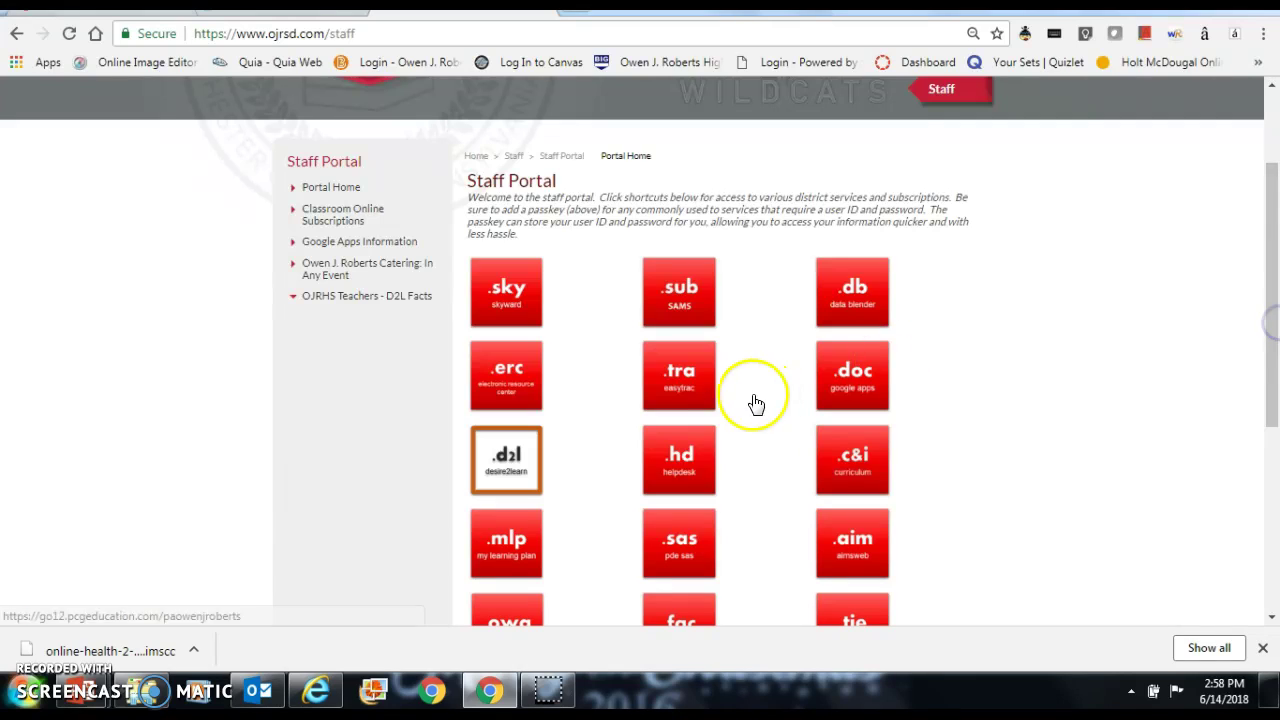
pyautogui.click(672, 455)
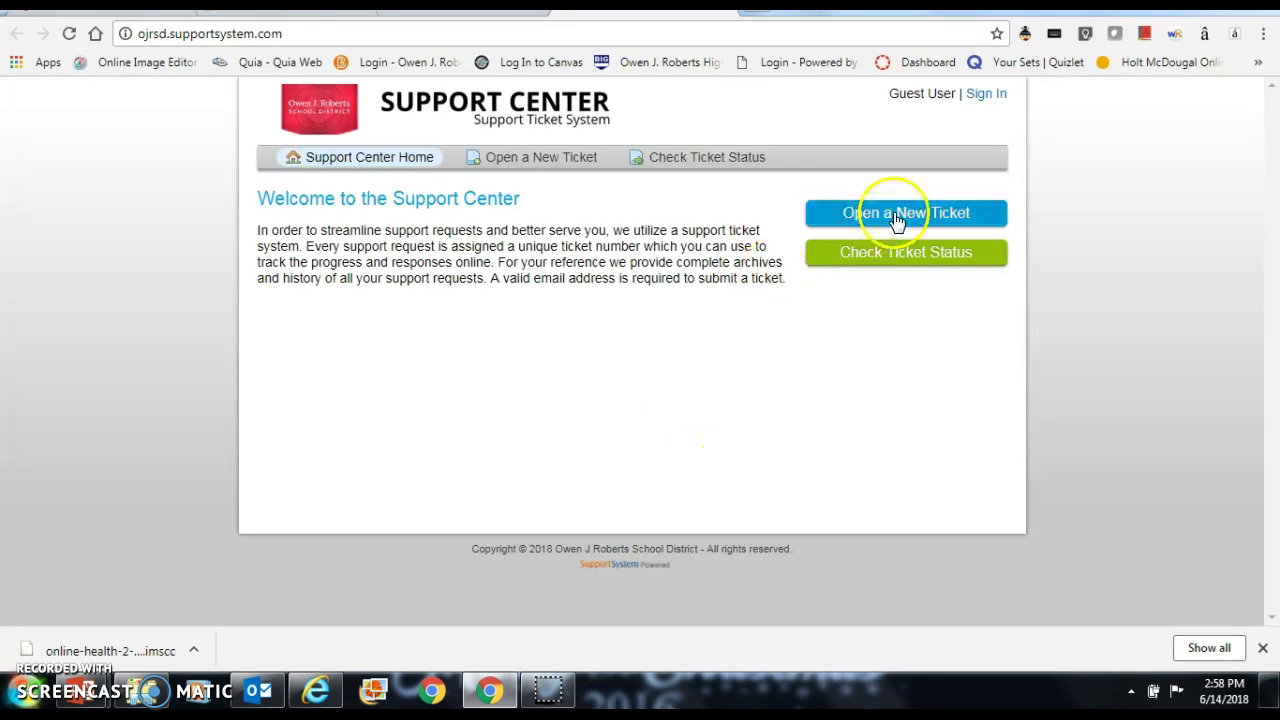
pyautogui.click(894, 216)
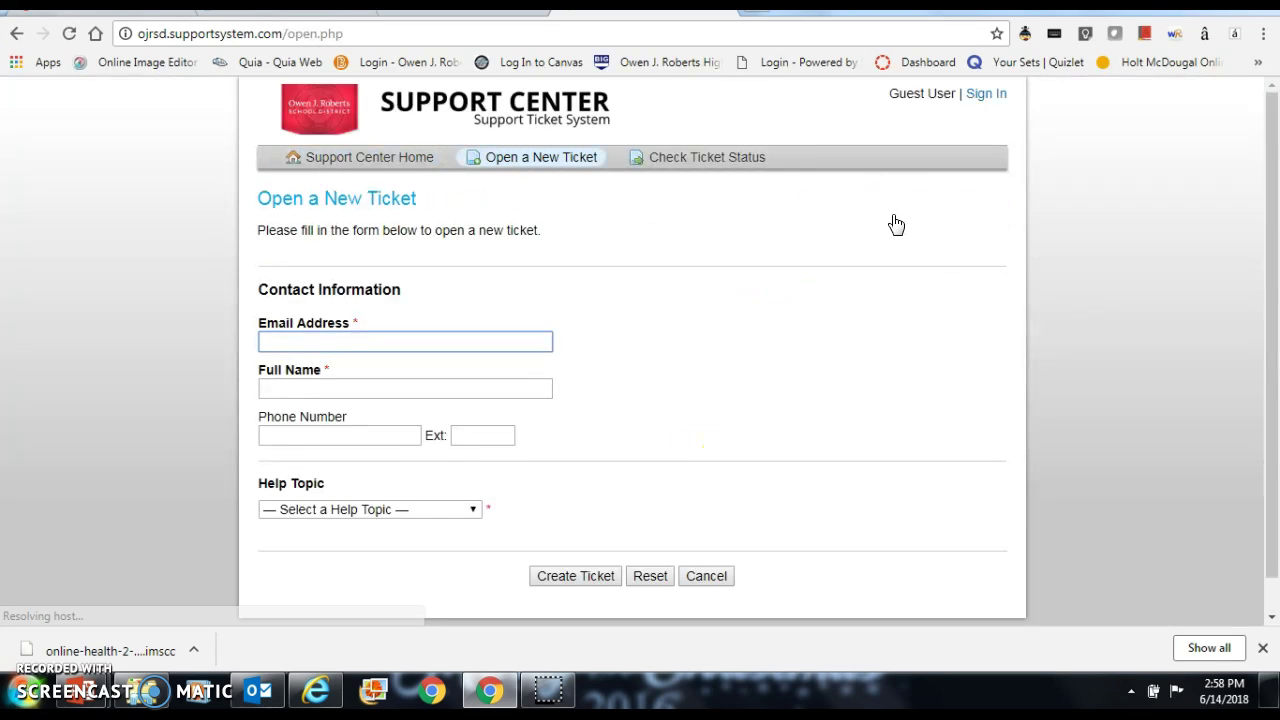